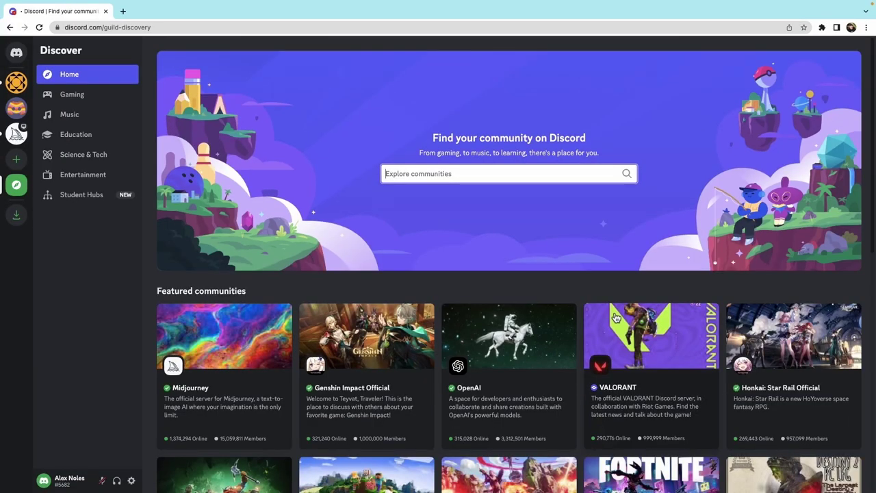
# Scroll down through Discord's featured communities on Discover Home and back to the top.
pyautogui.scroll(-8, 615, 316)
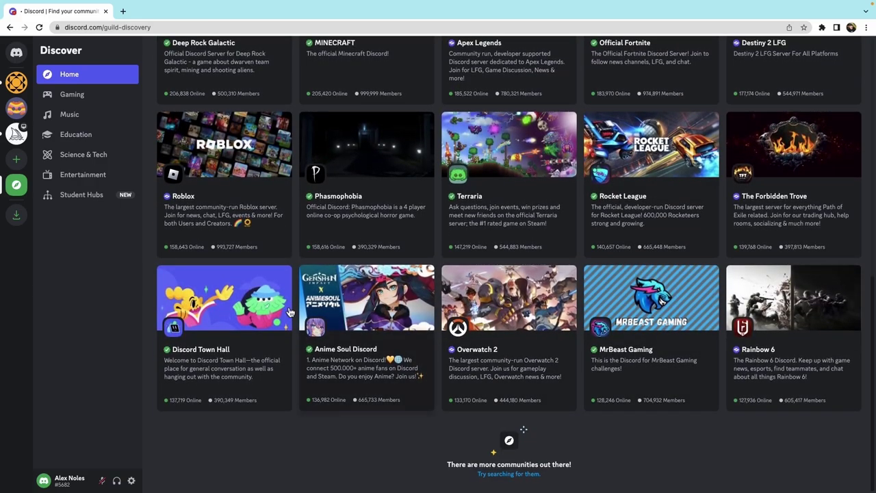
pyautogui.scroll(1, 258, 307)
pyautogui.scroll(5, 260, 307)
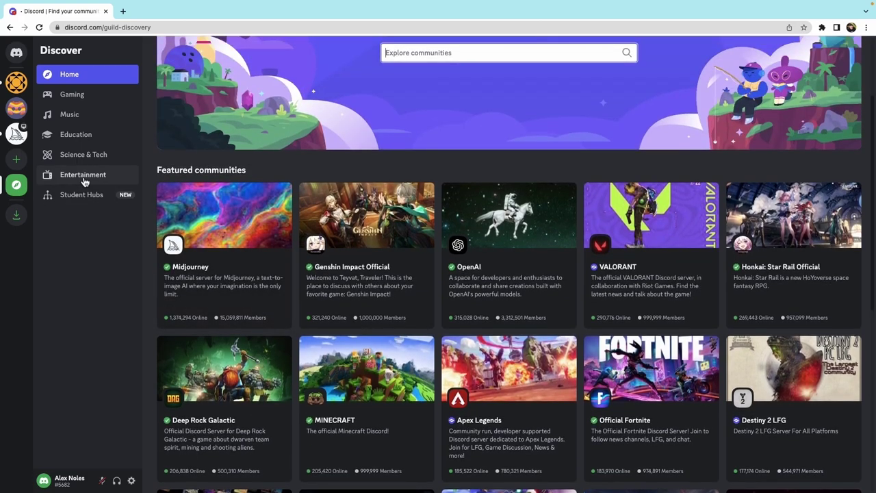
pyautogui.click(17, 83)
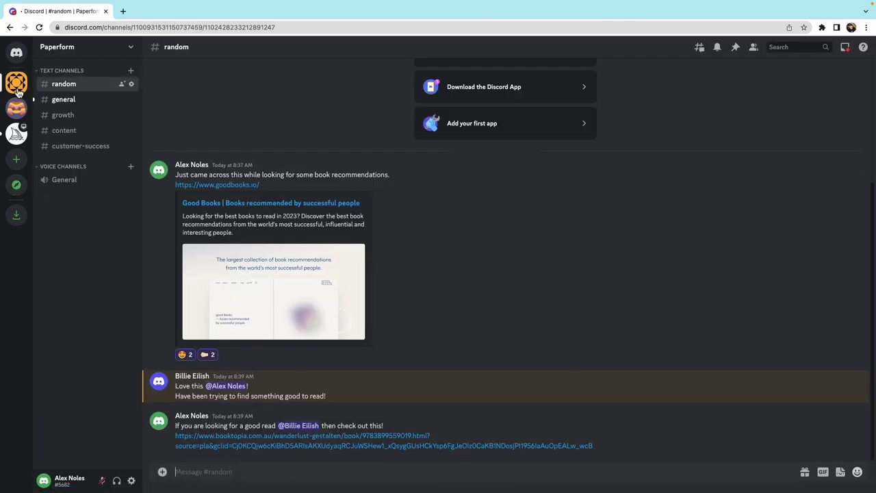
pyautogui.click(80, 104)
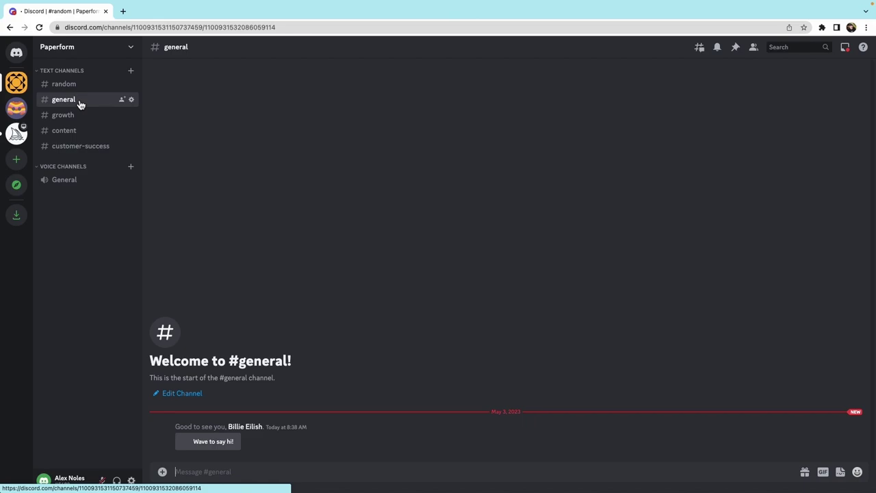
pyautogui.click(83, 93)
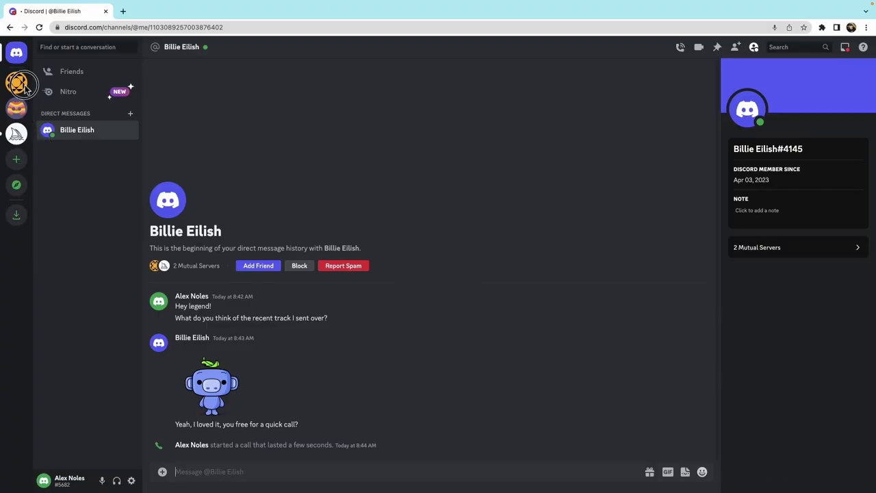
pyautogui.click(17, 84)
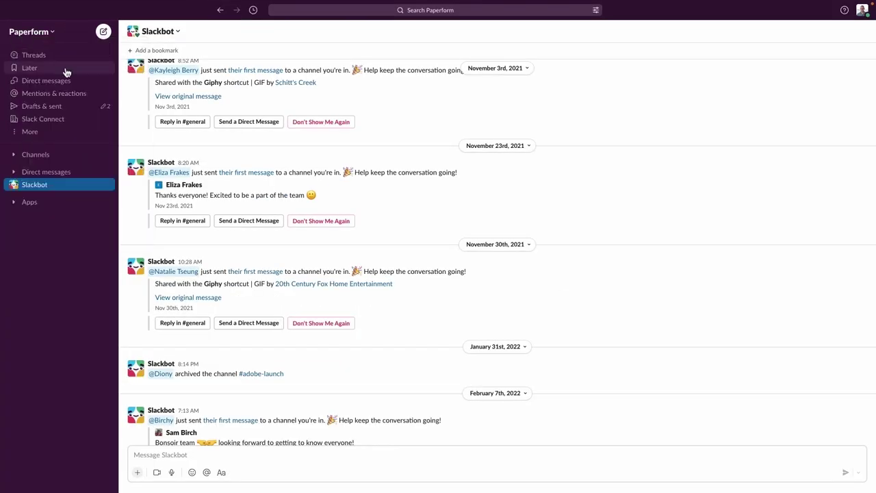
# Expand the Channels list, then browse followed conversations from random, product and general in Threads.
pyautogui.click(20, 158)
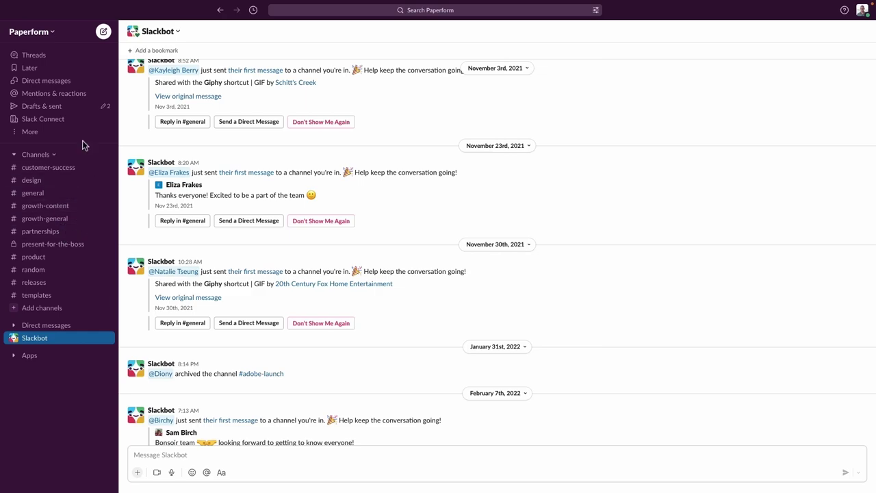
pyautogui.click(71, 57)
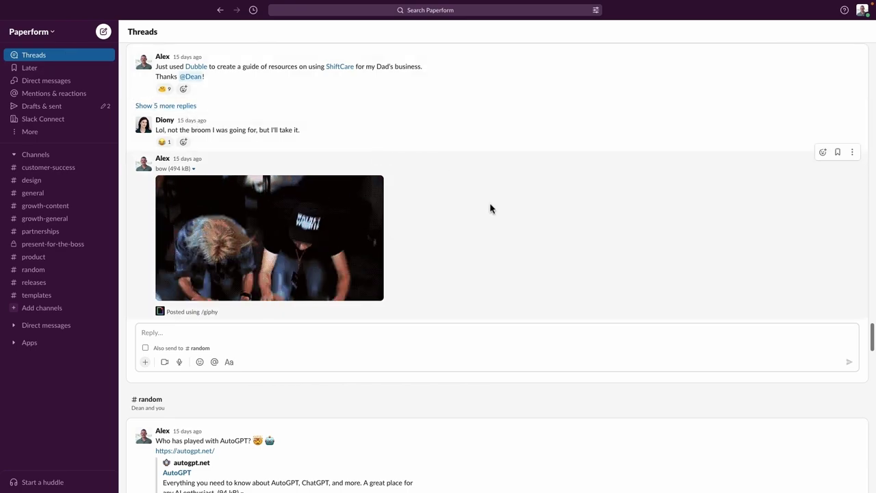
pyautogui.scroll(-5, 510, 229)
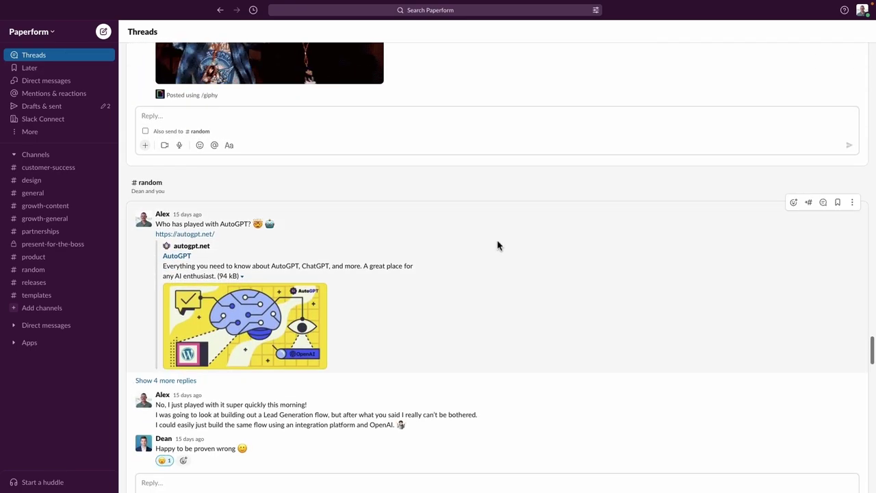
pyautogui.scroll(-6, 497, 244)
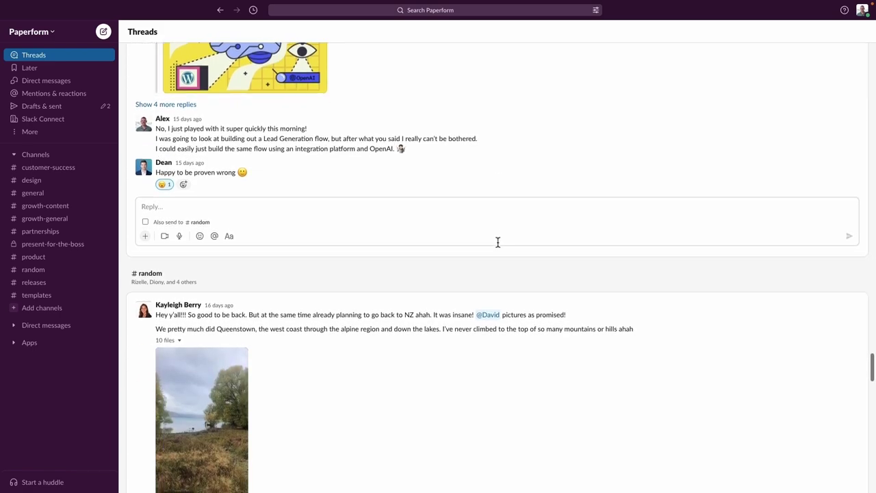
pyautogui.scroll(-8, 498, 242)
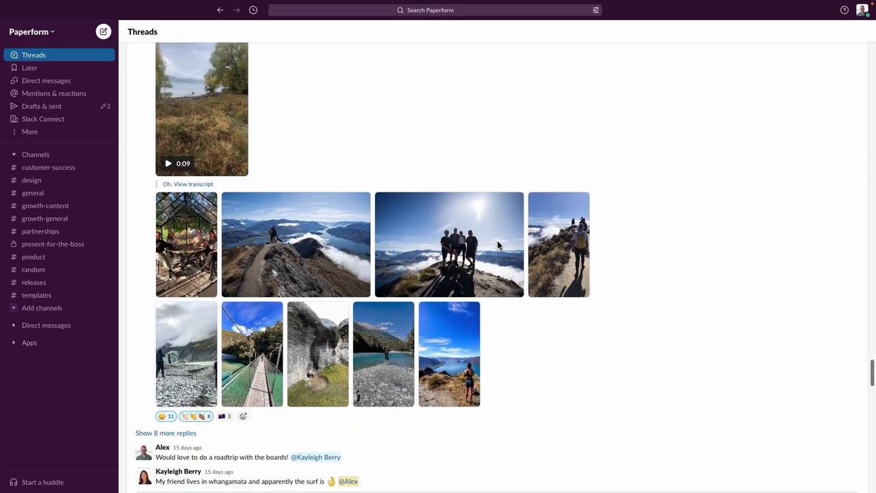
pyautogui.scroll(-3, 497, 245)
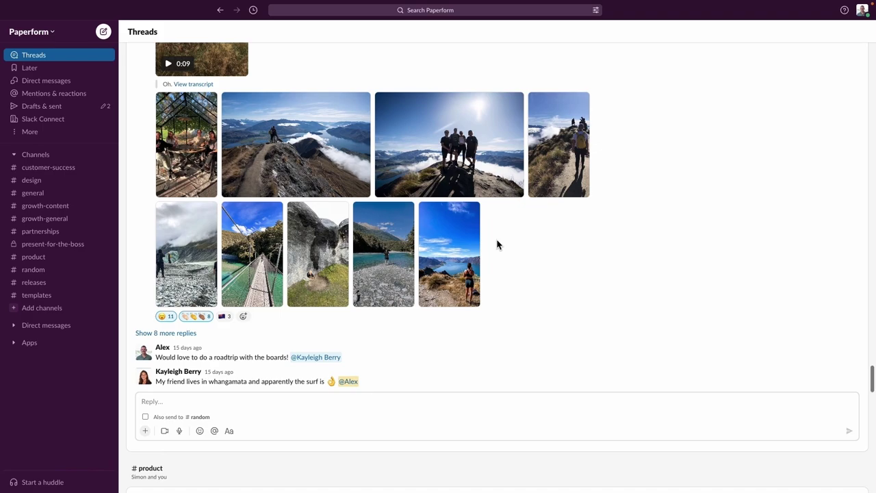
pyautogui.scroll(-5, 497, 245)
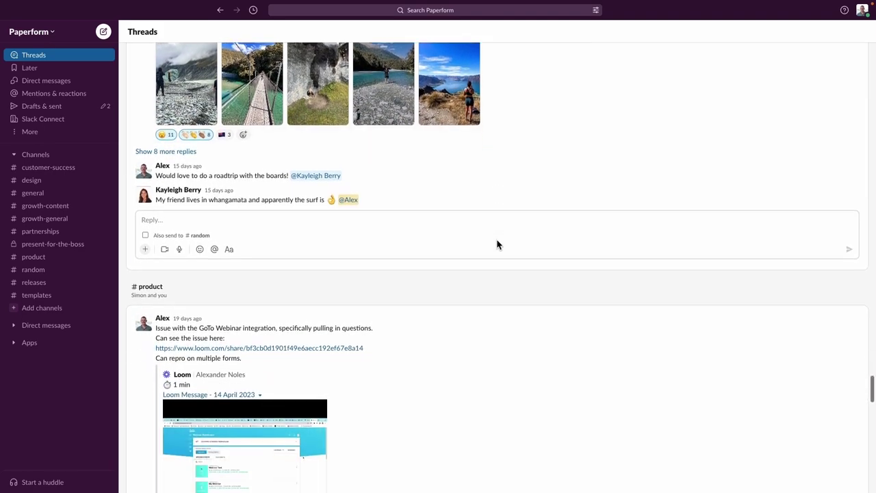
pyautogui.scroll(-7, 497, 245)
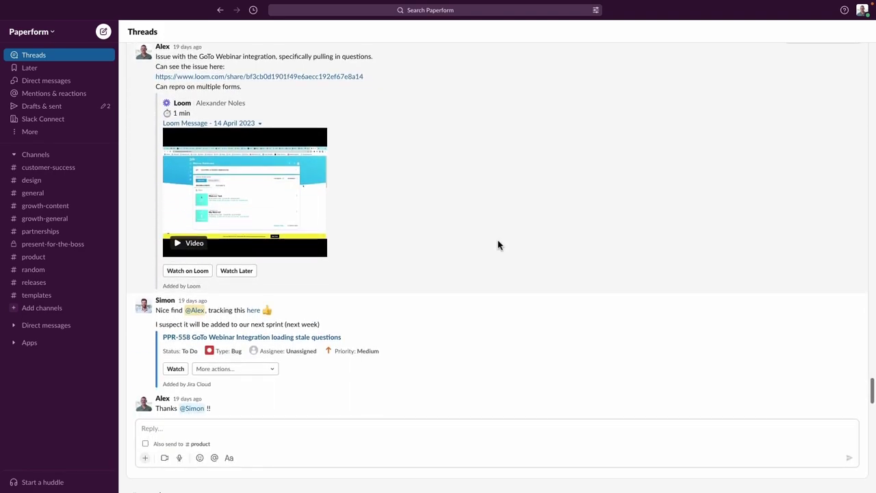
pyautogui.scroll(-5, 497, 245)
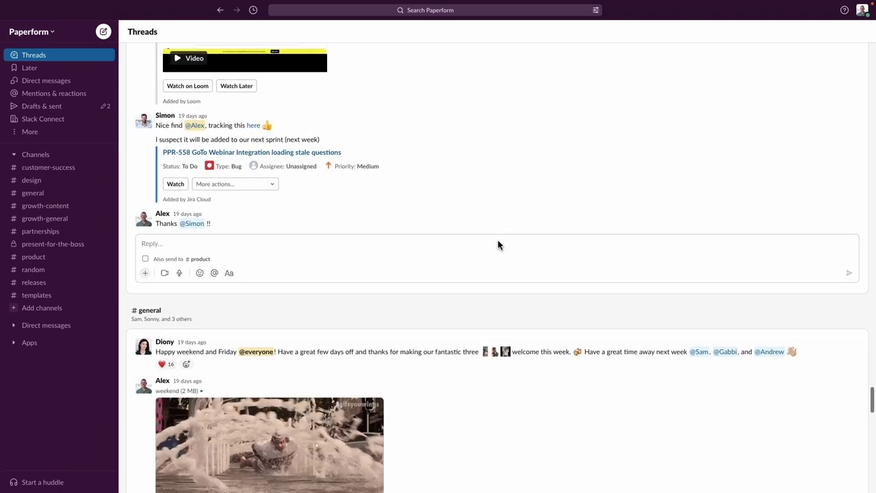
pyautogui.scroll(-2, 498, 245)
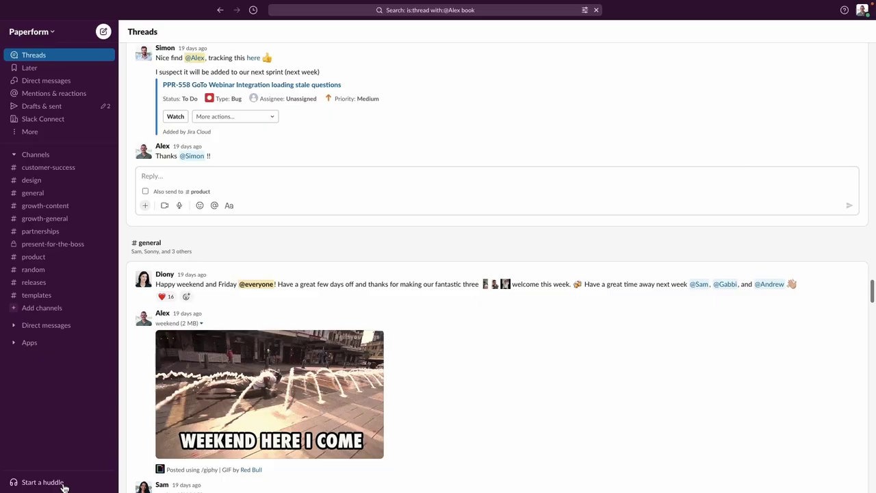
# Start a Slack huddle and send a join invitation to one selected teammate.
pyautogui.click(43, 482)
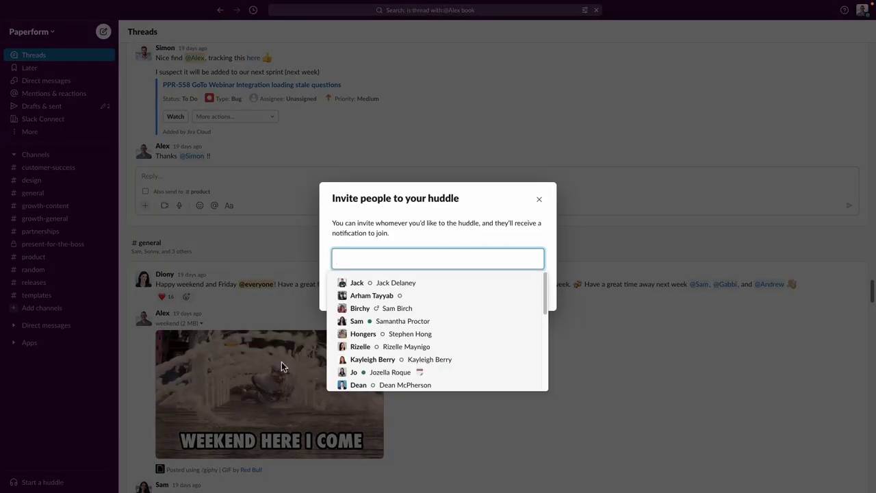
pyautogui.click(455, 309)
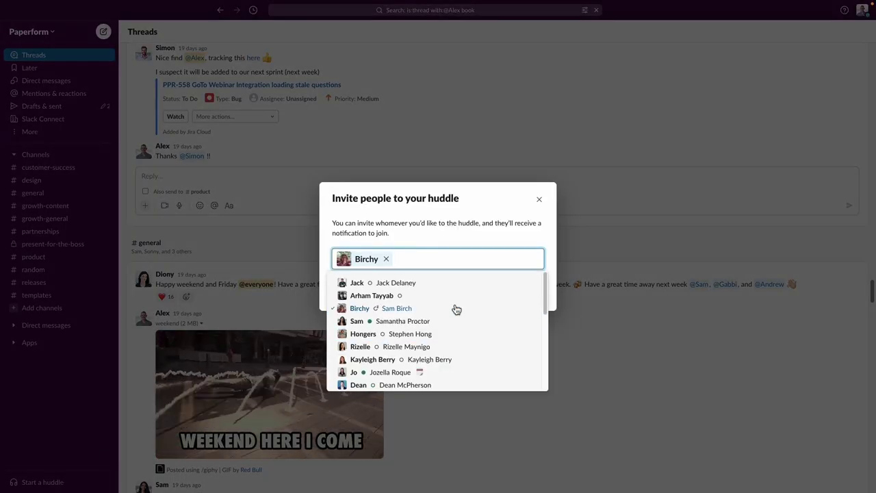
pyautogui.click(556, 272)
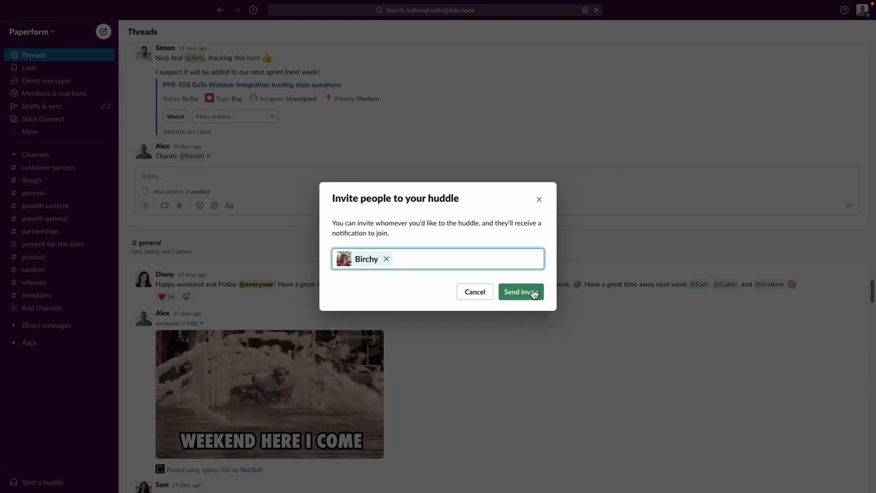
pyautogui.click(533, 293)
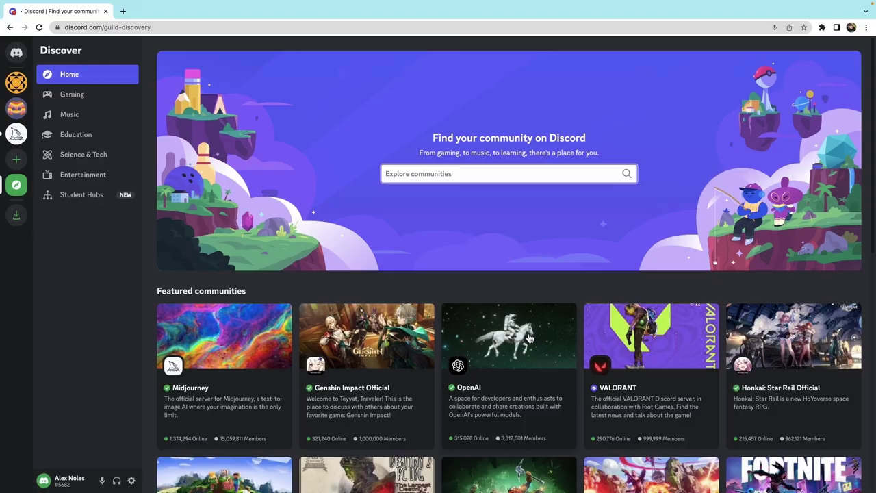
# Join Paperform's Discussion voice channel with camera on, share the screen, and launch Watch Together.
pyautogui.click(16, 83)
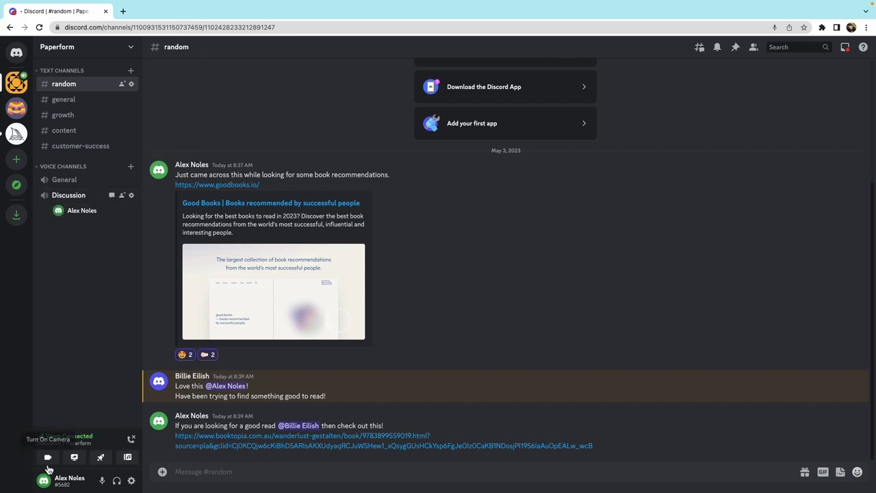
pyautogui.click(48, 462)
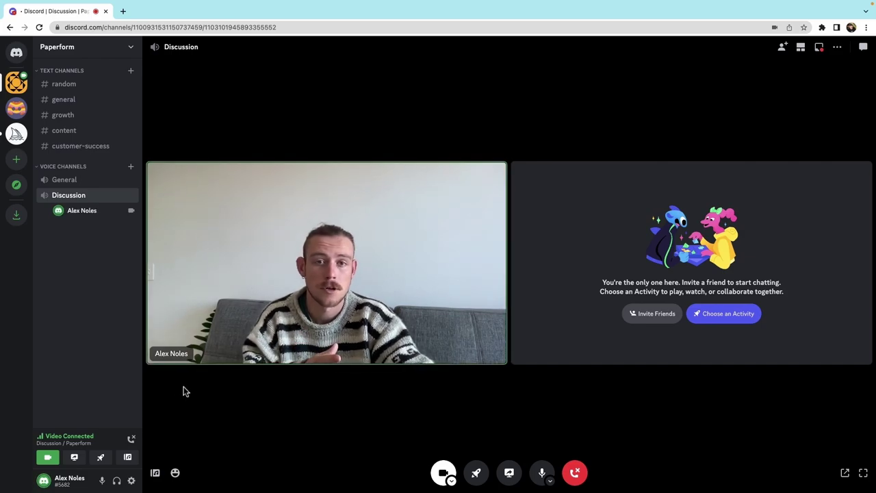
pyautogui.click(74, 456)
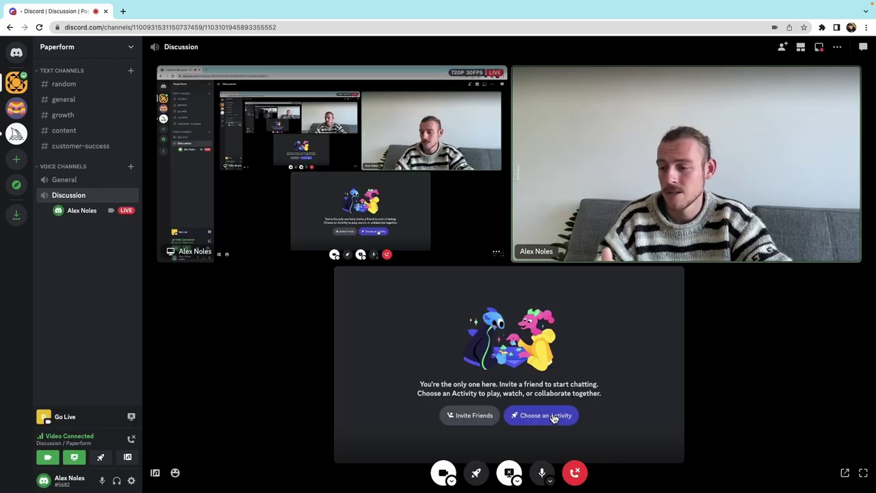
pyautogui.click(551, 415)
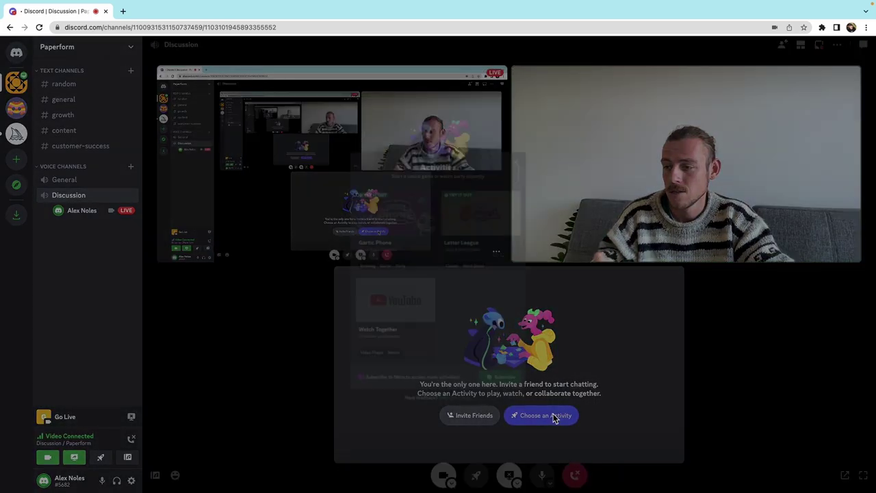
pyautogui.click(383, 321)
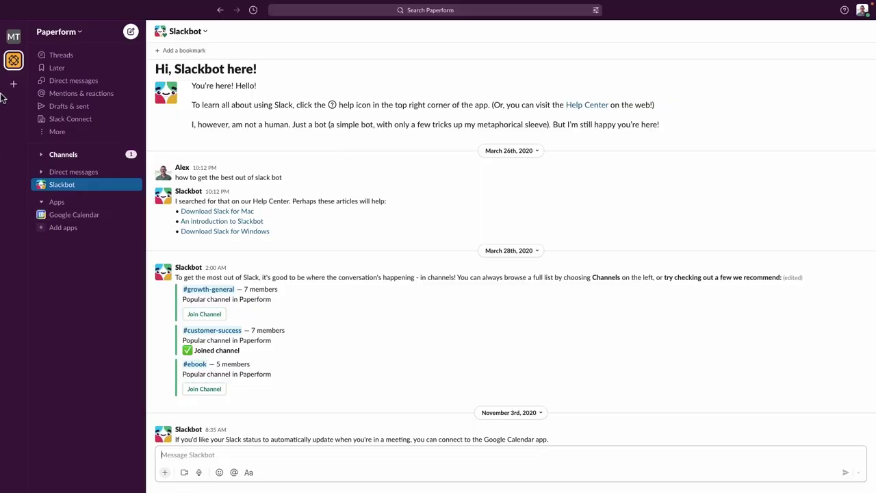
pyautogui.click(15, 37)
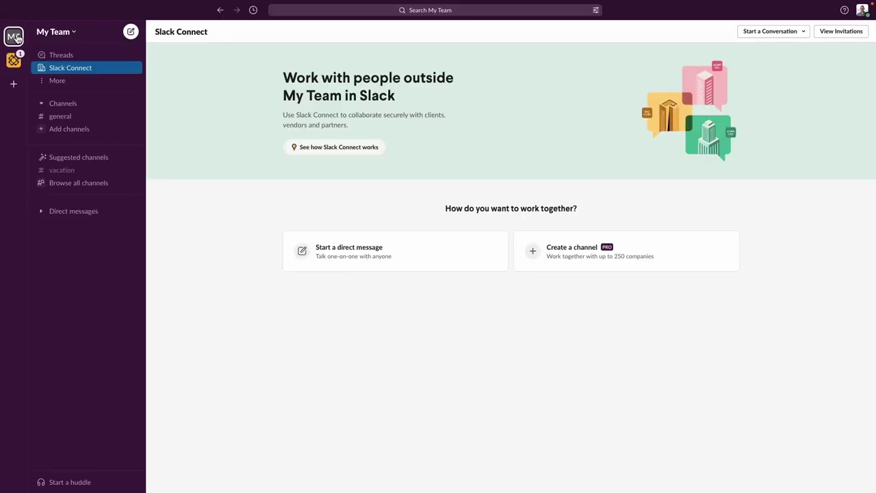
# Begin a new My Team channel, naming it with the prefix 'team-'.
pyautogui.click(46, 130)
pyautogui.click(94, 146)
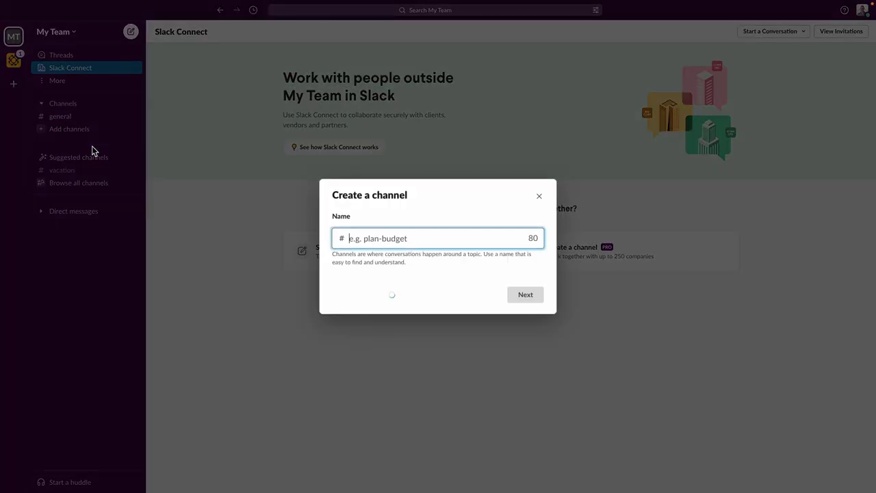
pyautogui.write('team-')
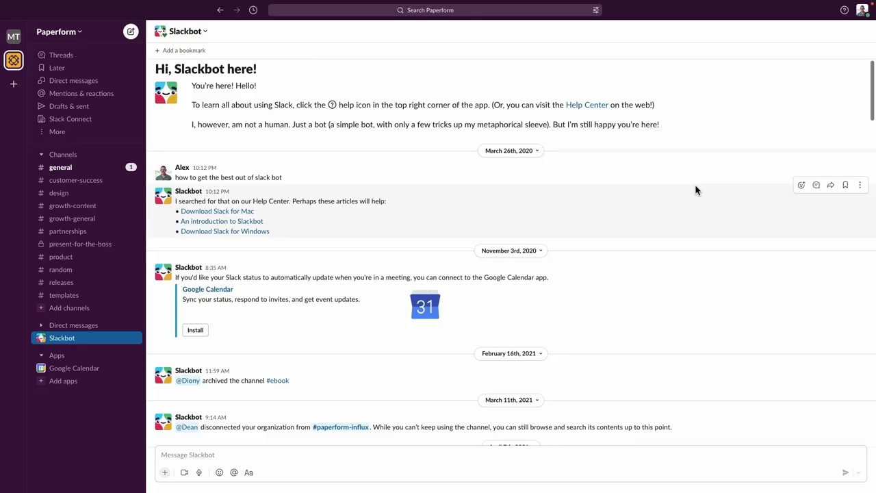
# Set Unreads to always show in the sidebar, then start creating a custom theme.
pyautogui.click(866, 10)
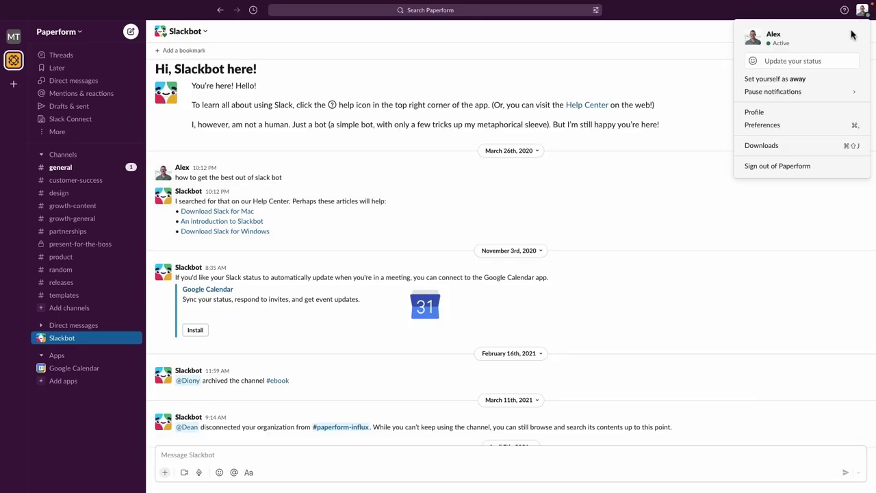
pyautogui.click(799, 123)
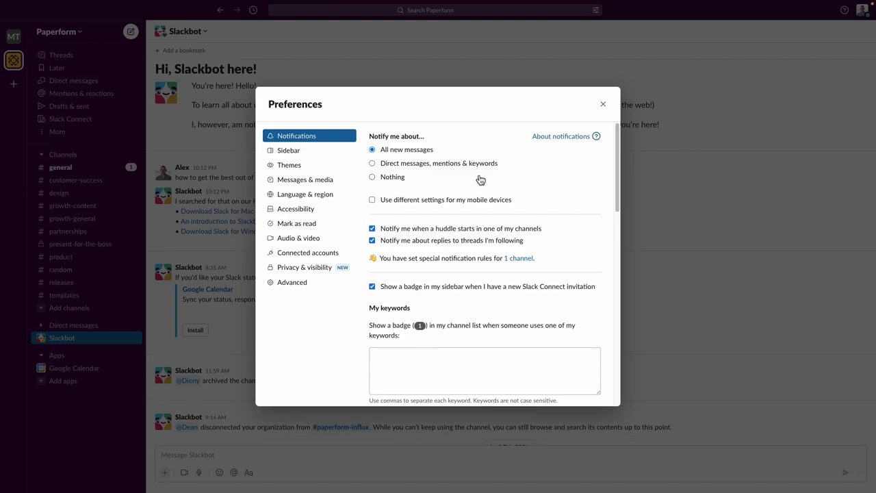
pyautogui.click(316, 151)
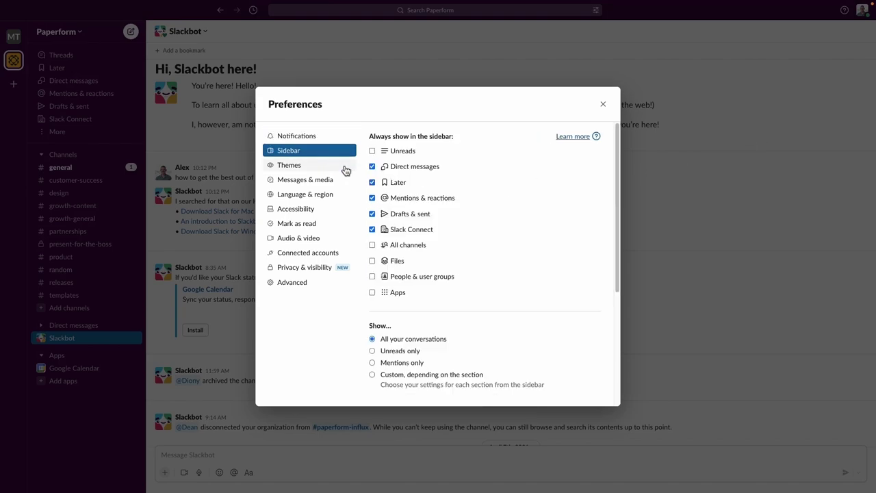
pyautogui.click(372, 151)
pyautogui.click(336, 169)
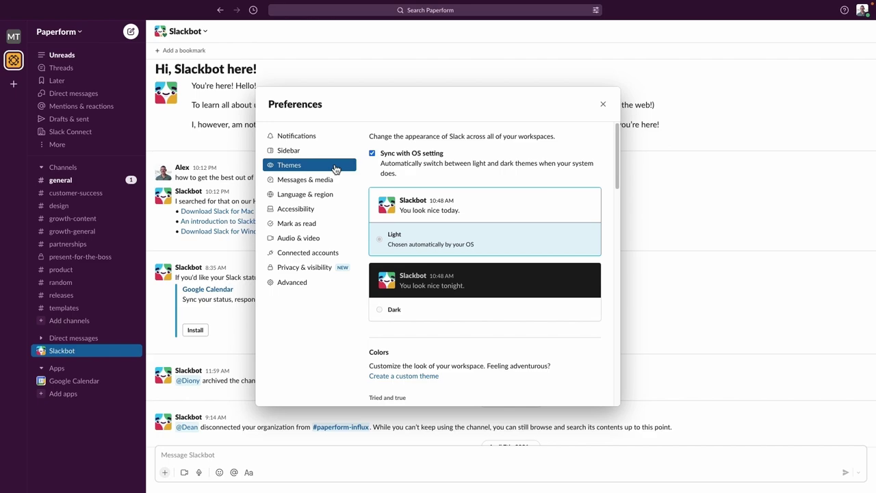
pyautogui.click(413, 387)
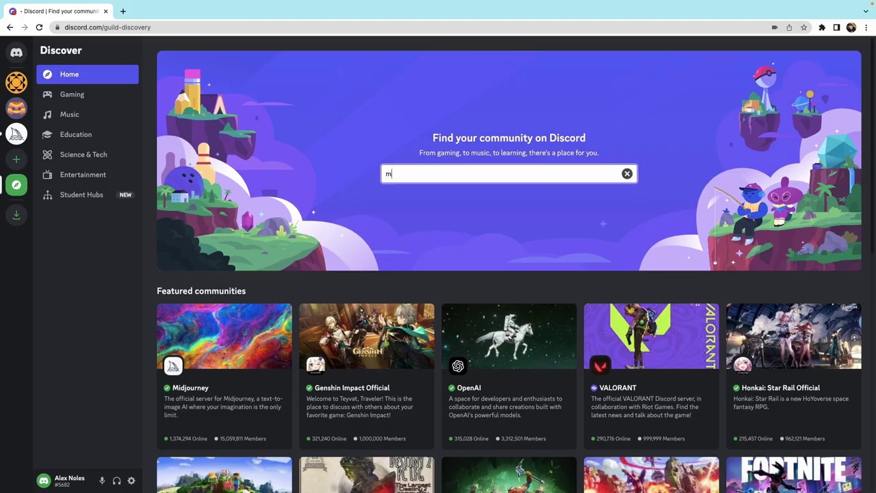
# Search 'marketing', preview Looking For Marketing Discussion, and type 'Hi' in its introduce-yourself channel.
pyautogui.press('Return')
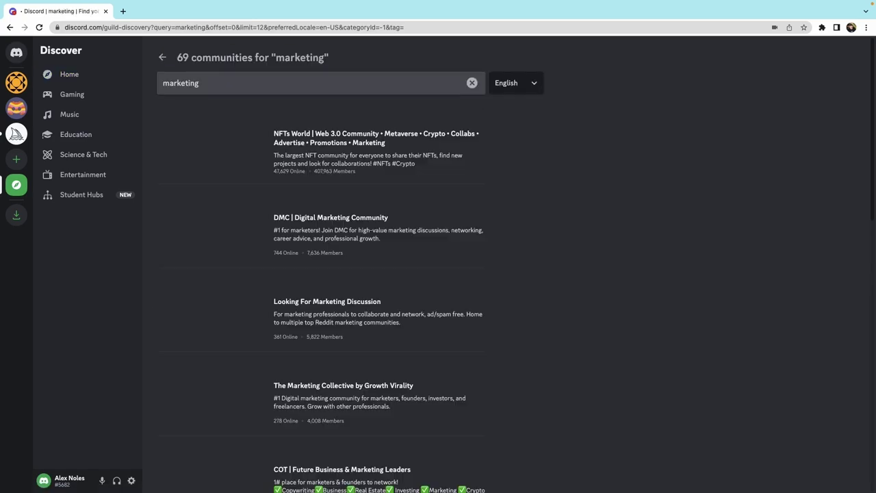
pyautogui.click(364, 333)
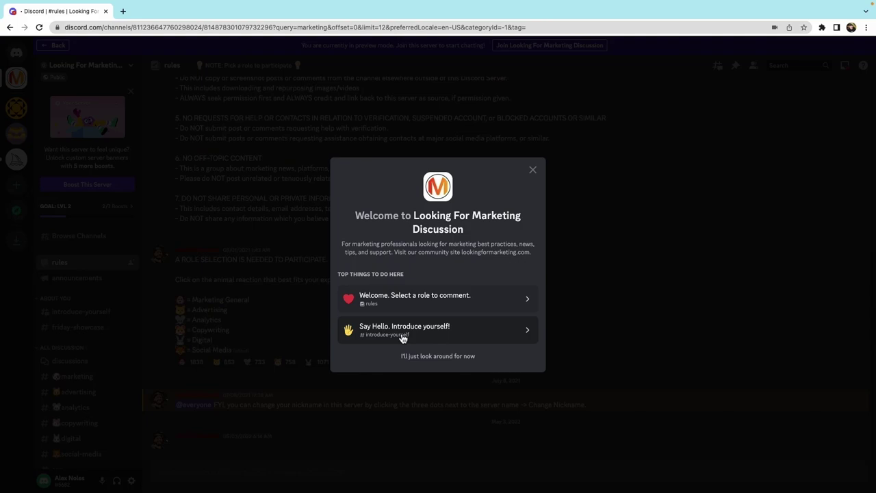
pyautogui.click(451, 328)
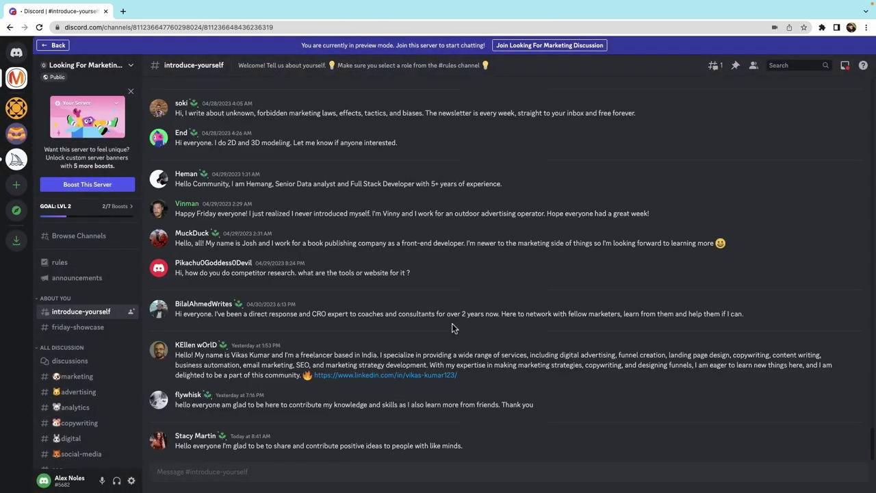
pyautogui.click(394, 471)
pyautogui.write('Hi')
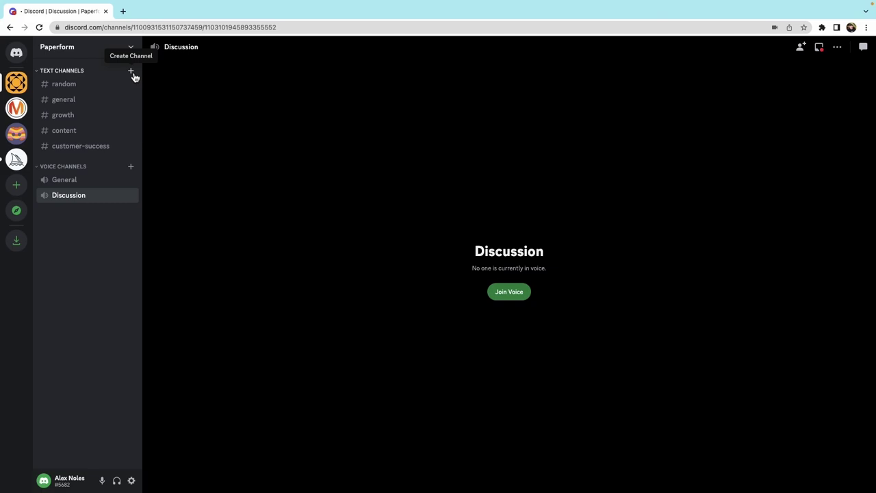
# Open Create Channel under Paperform's Text Channels and start the name with 's'.
pyautogui.click(132, 72)
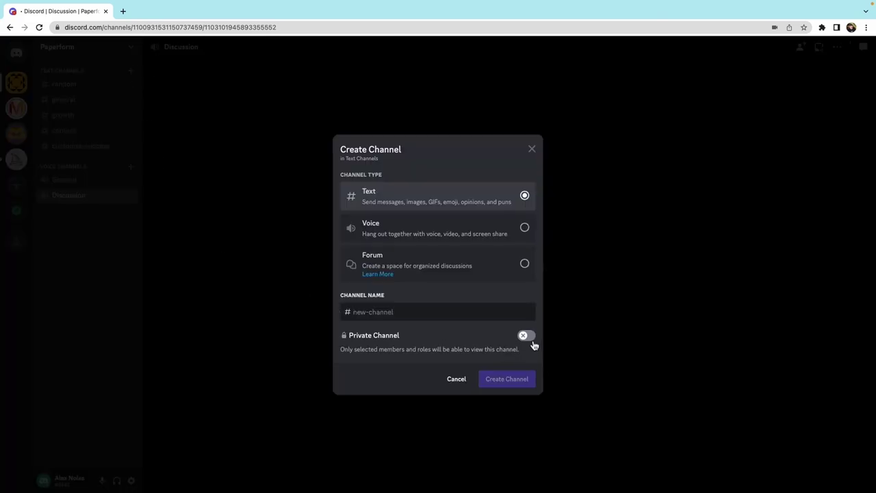
pyautogui.write('s')
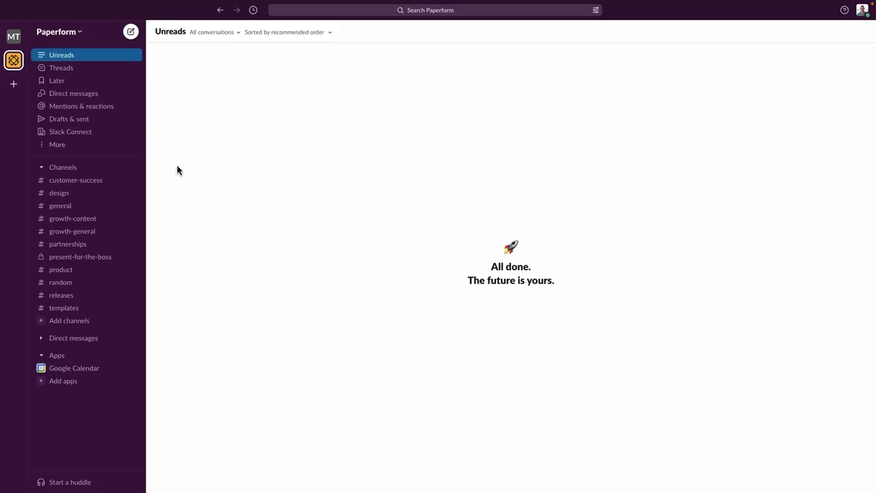
# Open the Apps page from More and scroll through Paperform's 33 available apps.
pyautogui.click(96, 147)
pyautogui.click(110, 201)
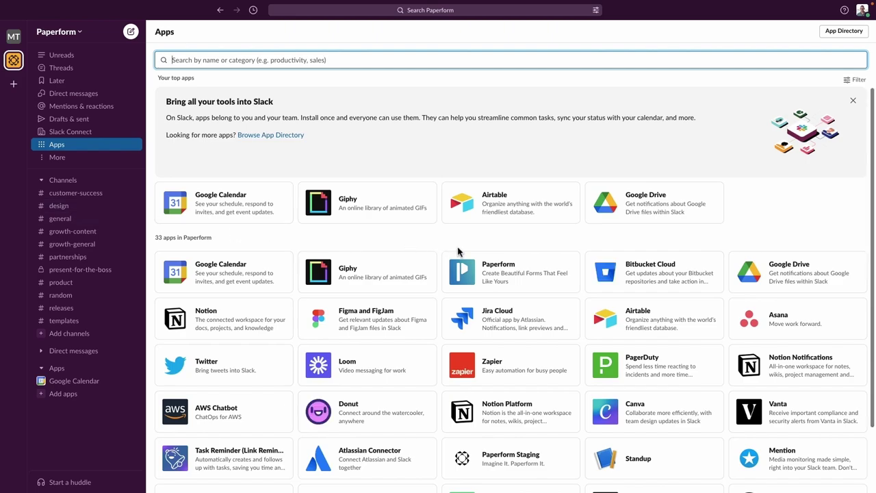
pyautogui.scroll(-2, 466, 252)
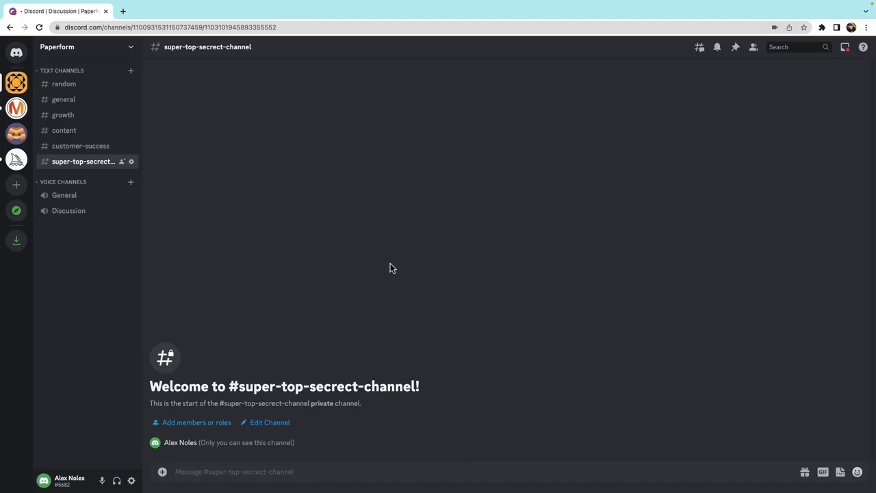
# Open Discord's User Settings and view the account's Connections.
pyautogui.click(131, 479)
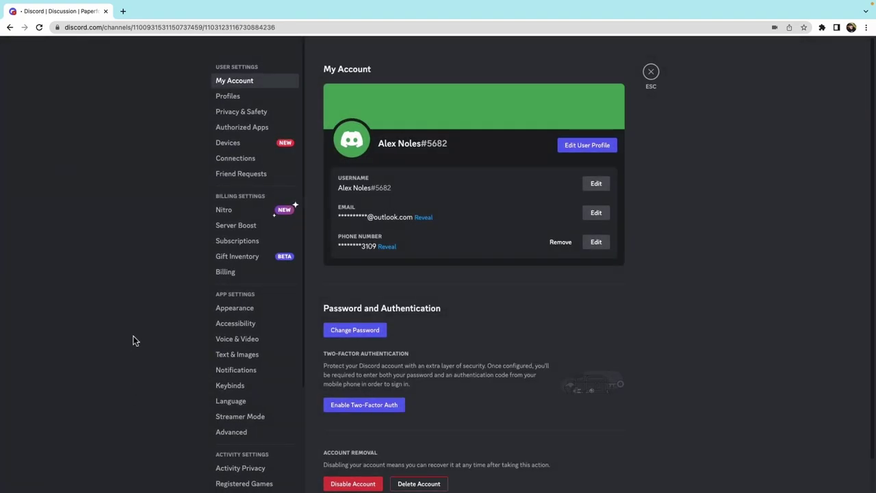
pyautogui.click(228, 161)
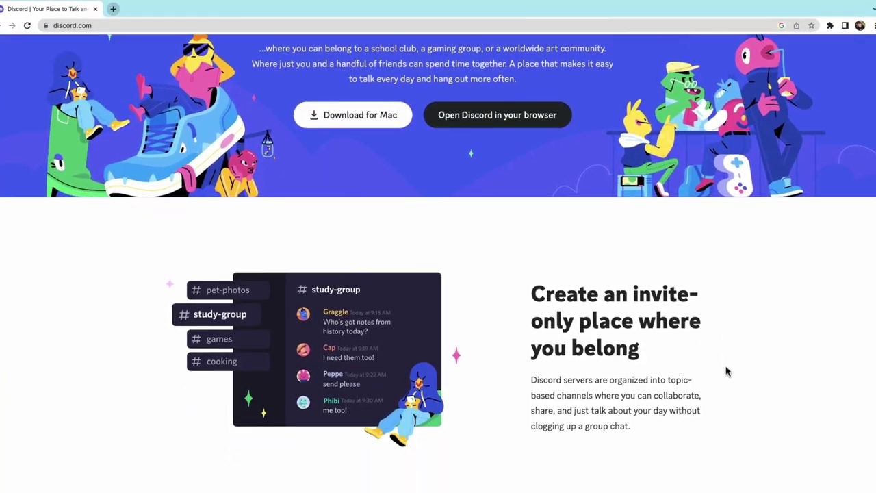
# Scroll down the discord.com homepage to the 'From few to a fandom' and 'Reliable tech for staying close' sections.
pyautogui.scroll(-7, 727, 366)
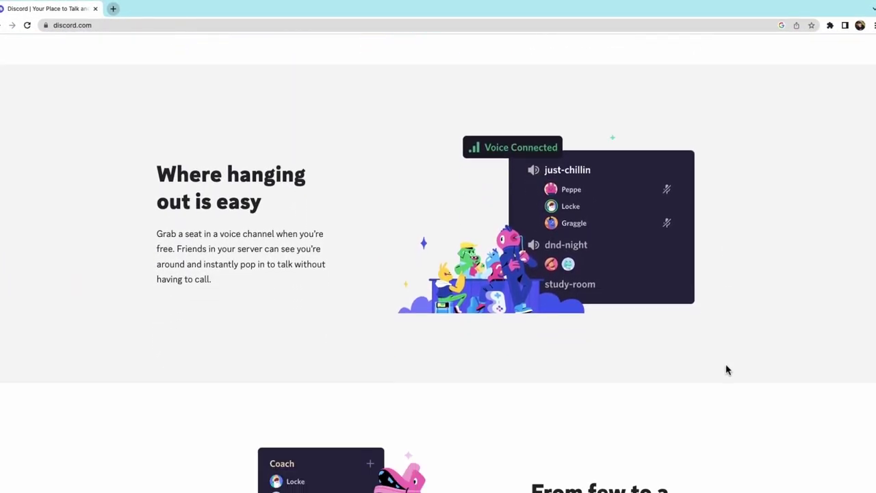
pyautogui.scroll(-7, 727, 370)
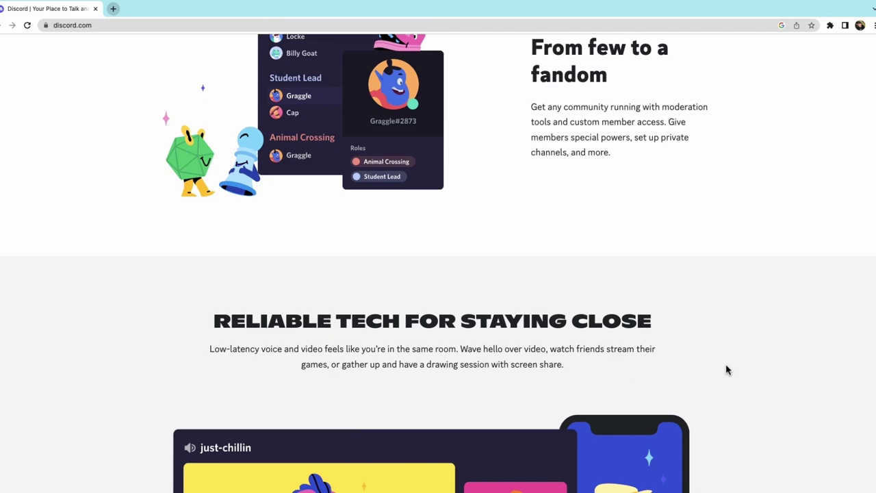
pyautogui.scroll(-5, 726, 366)
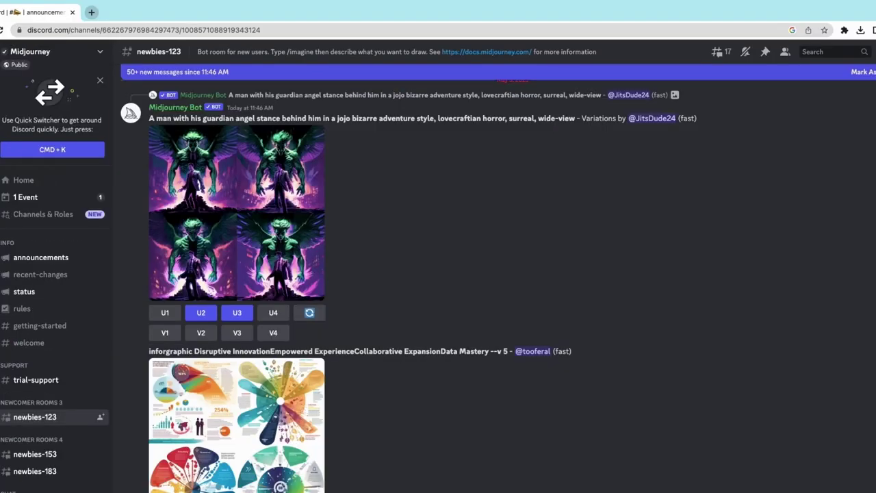
# Scroll through the FORM community, then choose 'I'll just look around for now' to preview its loadscreen channel.
pyautogui.scroll(-5, 214, 297)
pyautogui.scroll(-3, 214, 296)
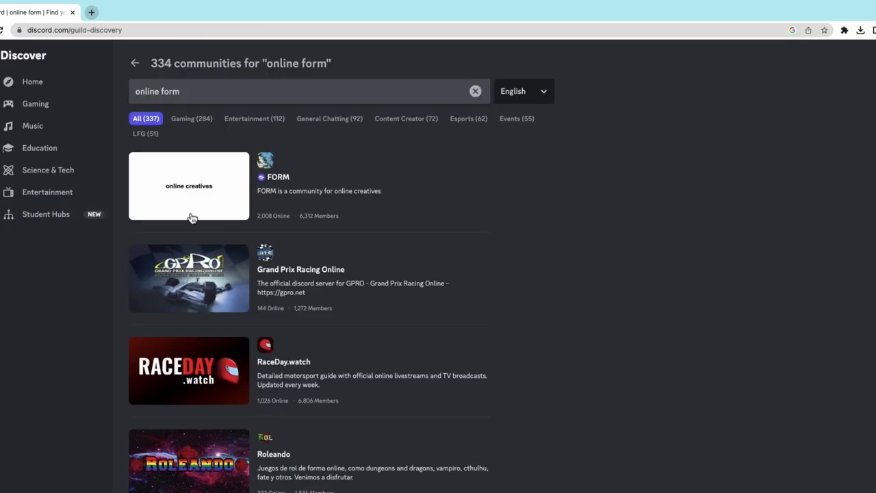
pyautogui.scroll(-2, 191, 215)
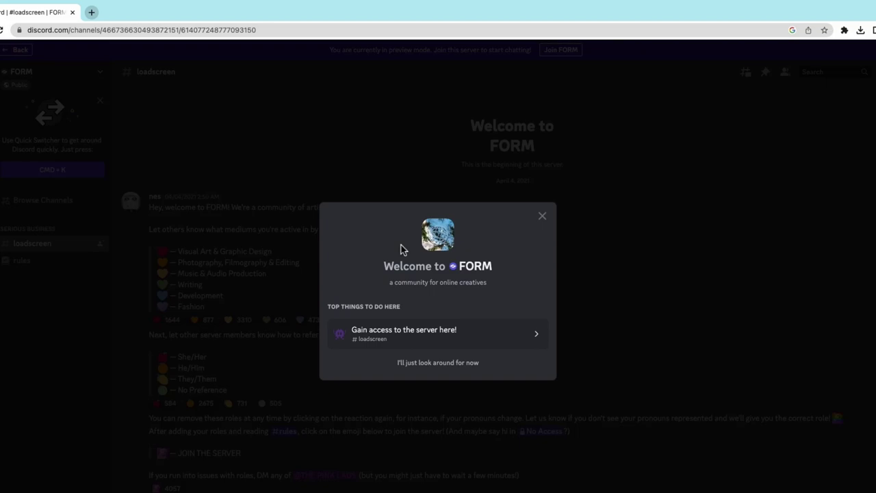
pyautogui.click(440, 370)
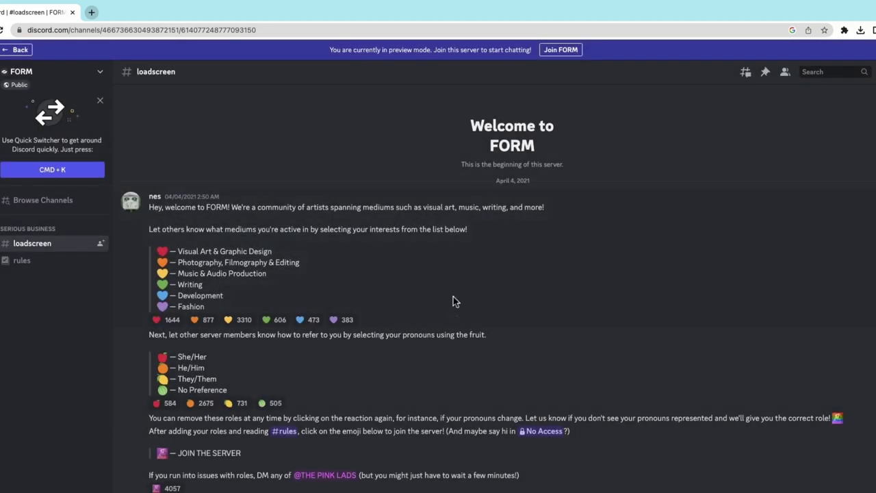